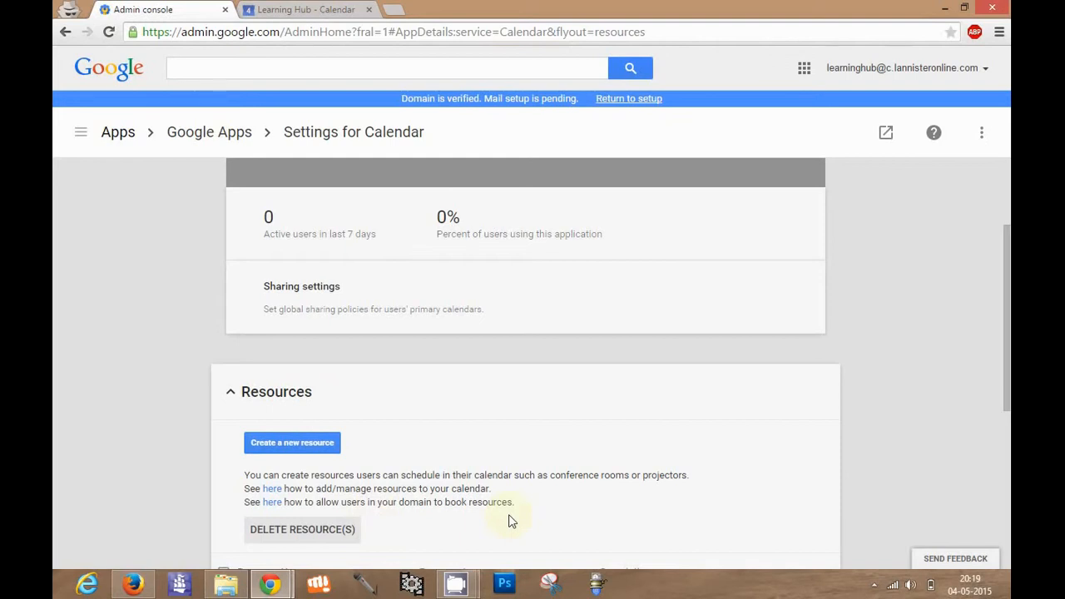
Open the Projector room 1 resource in the Calendar settings and copy its resource email address.
left_click(1006, 462)
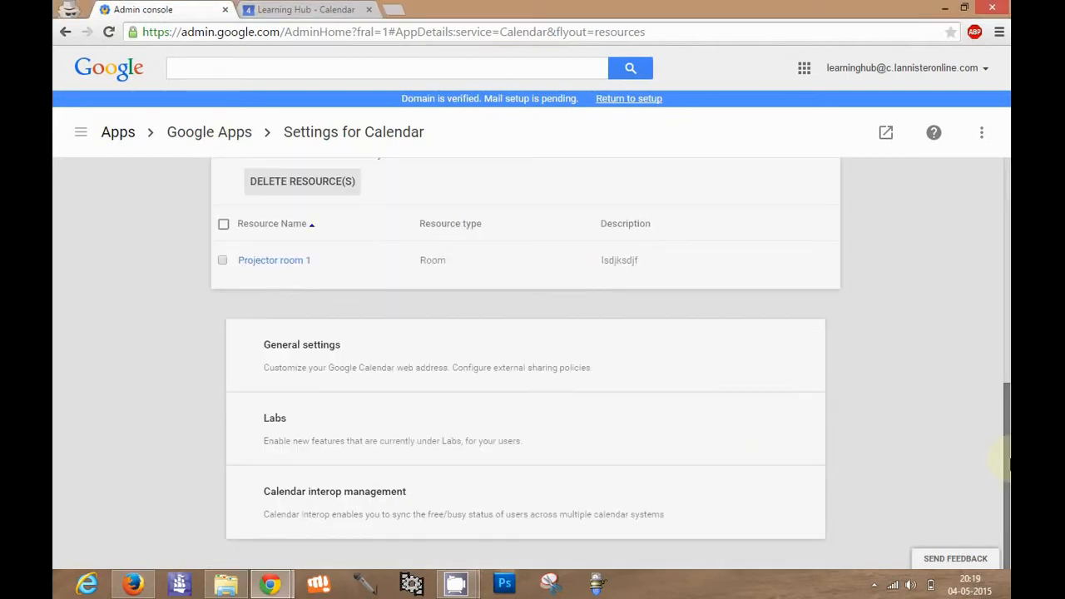
left_click(263, 261)
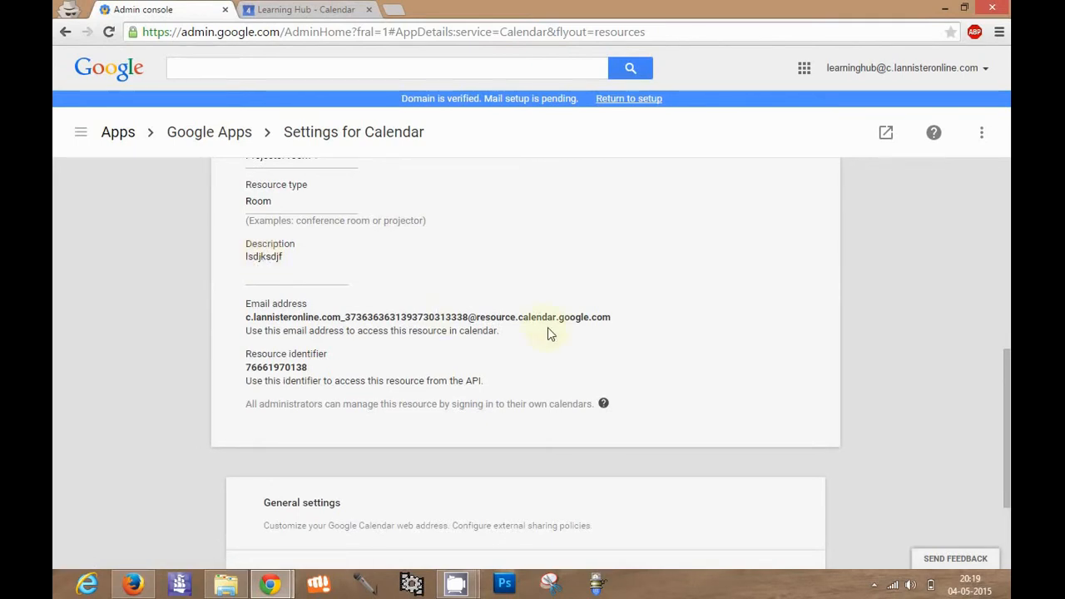
left_click_drag(612, 317, 248, 319)
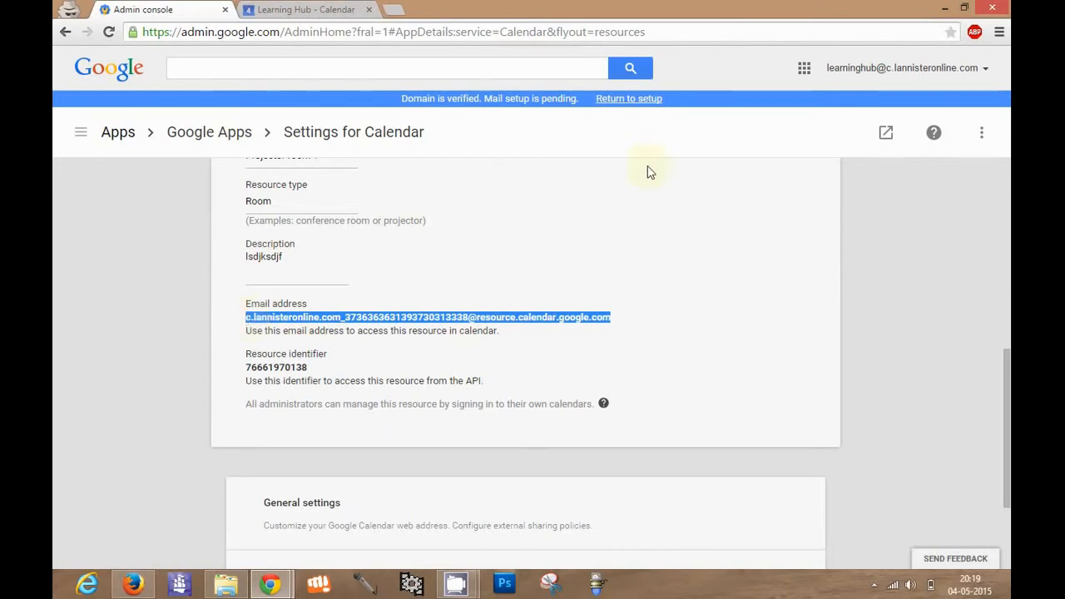
Switch to Google Calendar and add the Projector room 1 calendar as a coworker's calendar using the copied resource email address.
left_click(804, 67)
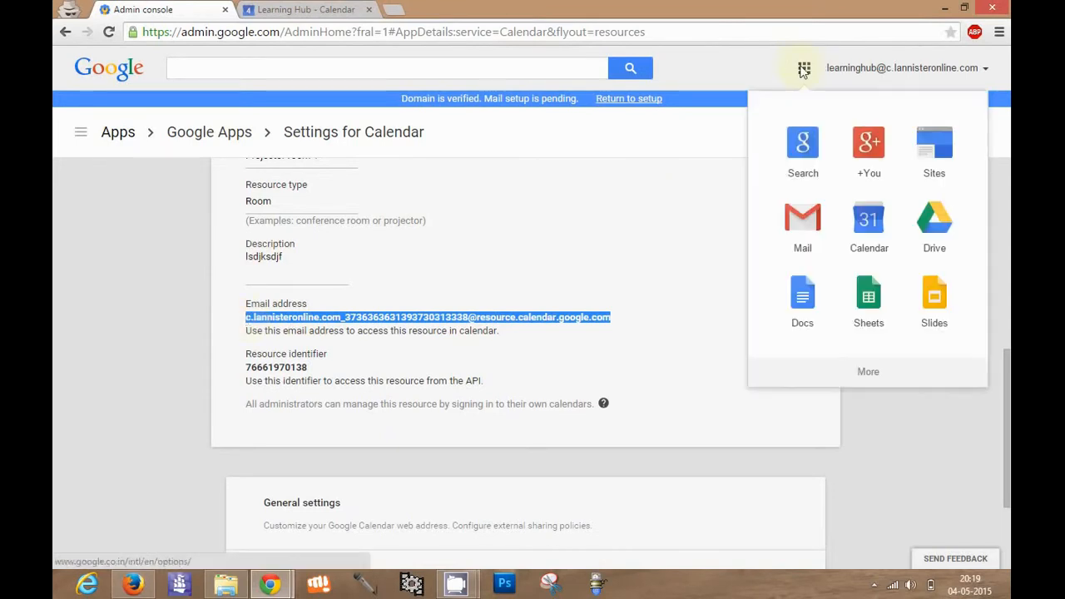
left_click(866, 233)
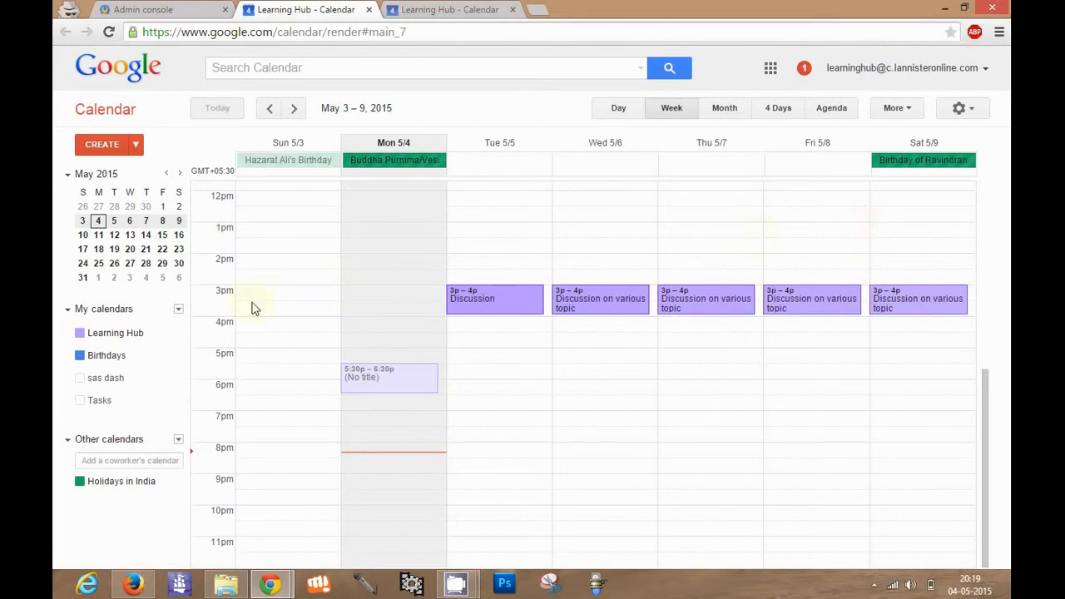
left_click(143, 464)
key("ctrl+v")
key("Return")
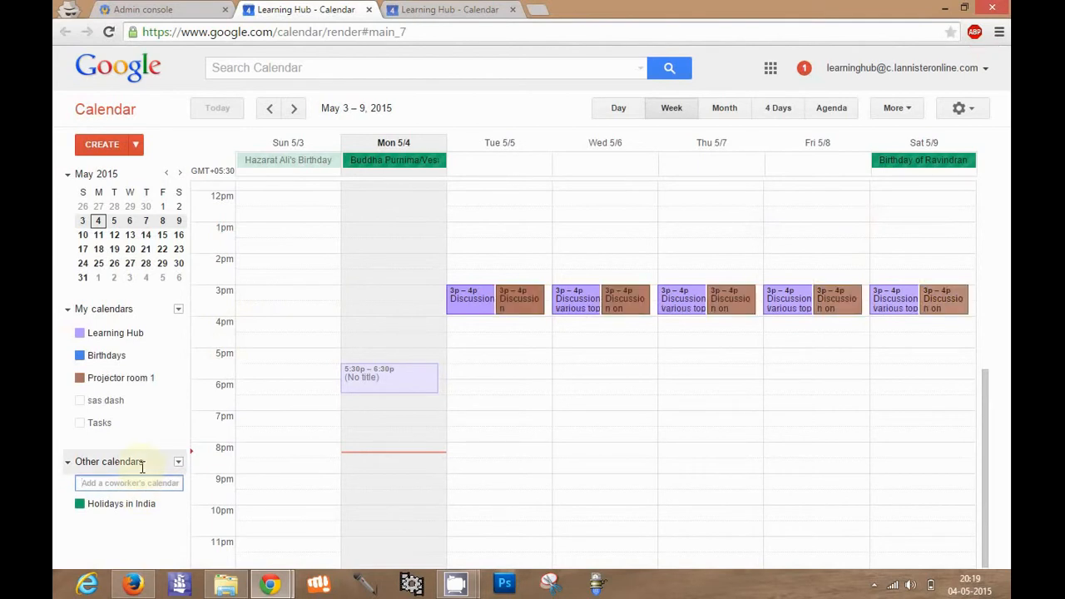
In the Projector room 1 calendar's notification settings, enable email updates for new events, changed events, canceled events and event responses.
left_click(178, 380)
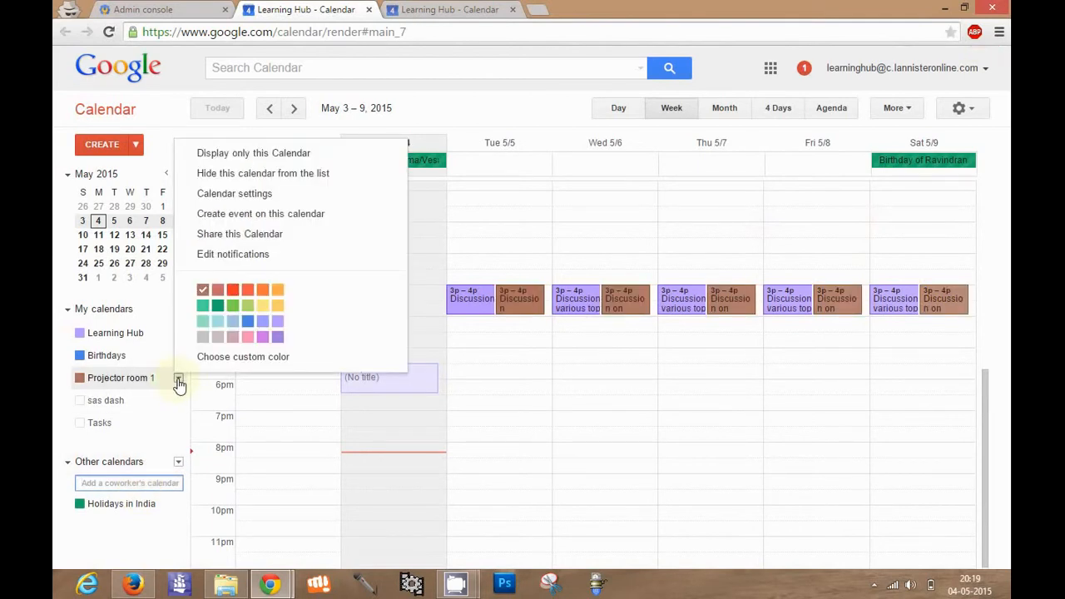
left_click(262, 202)
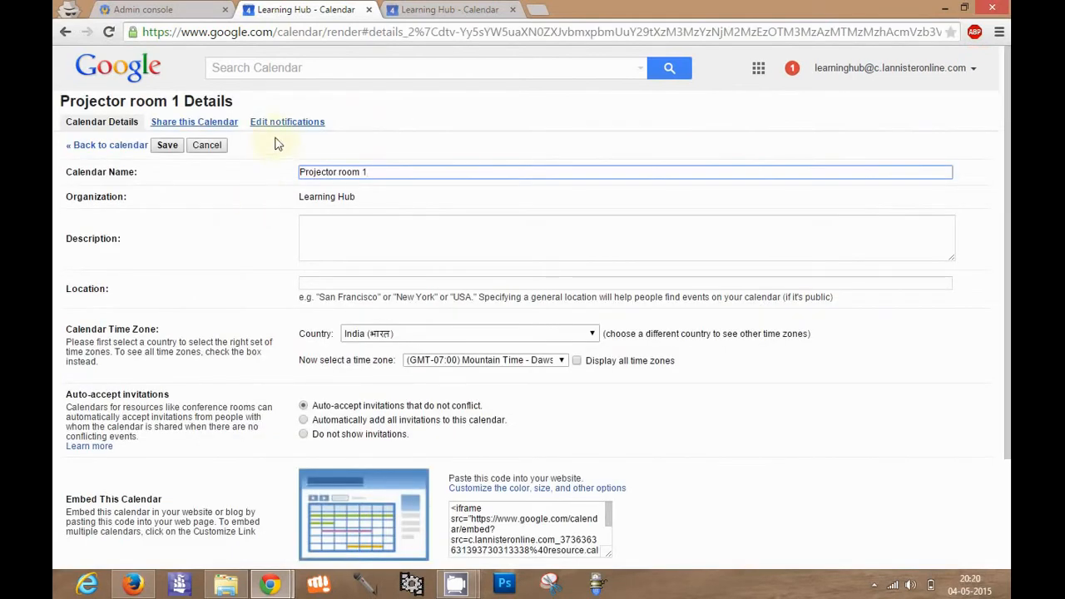
left_click(286, 125)
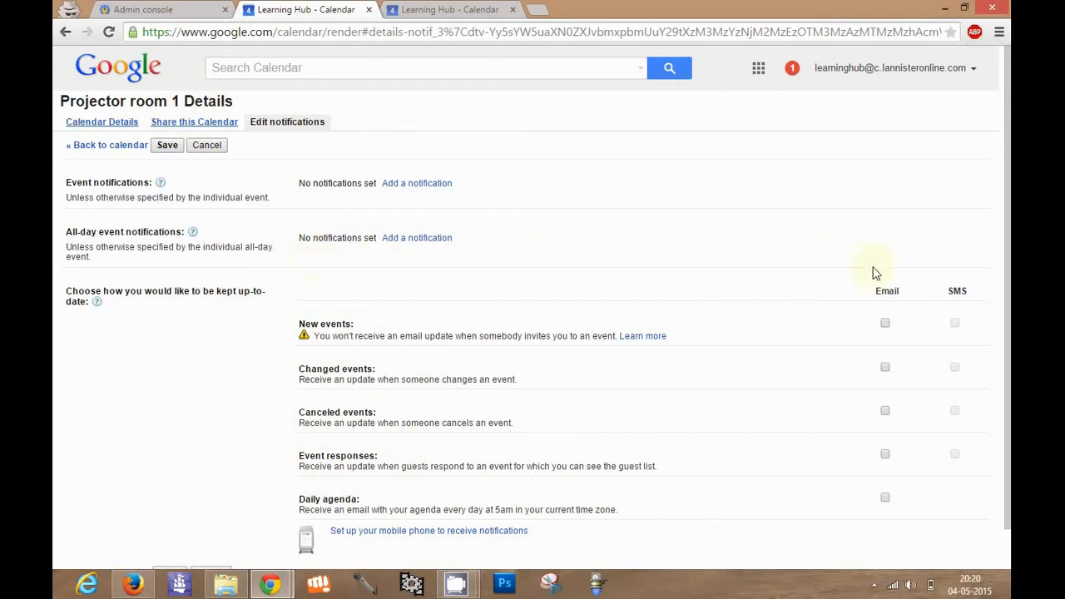
left_click(885, 324)
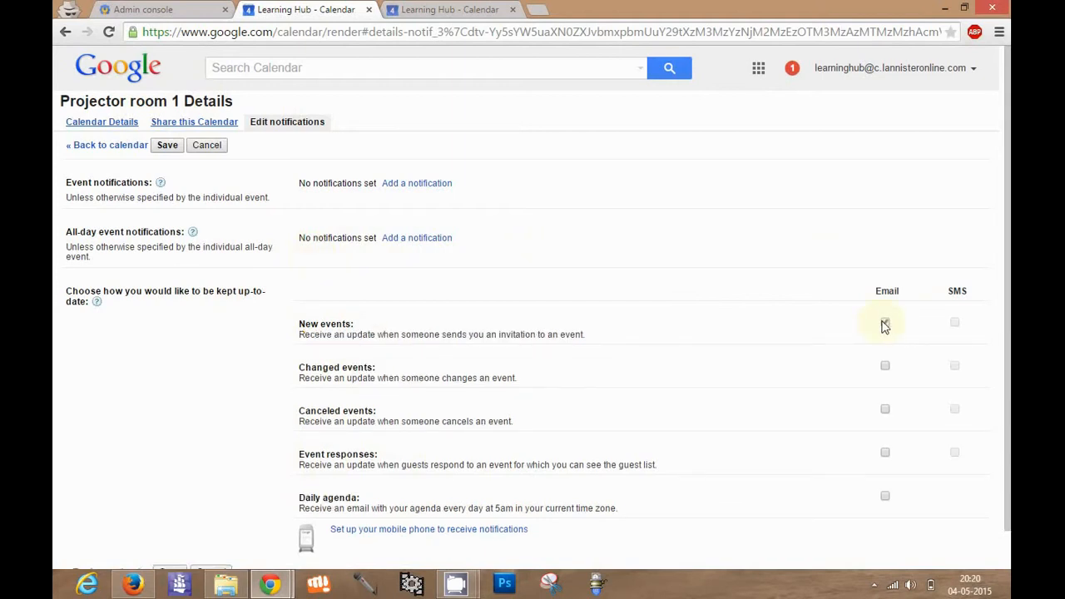
left_click(885, 367)
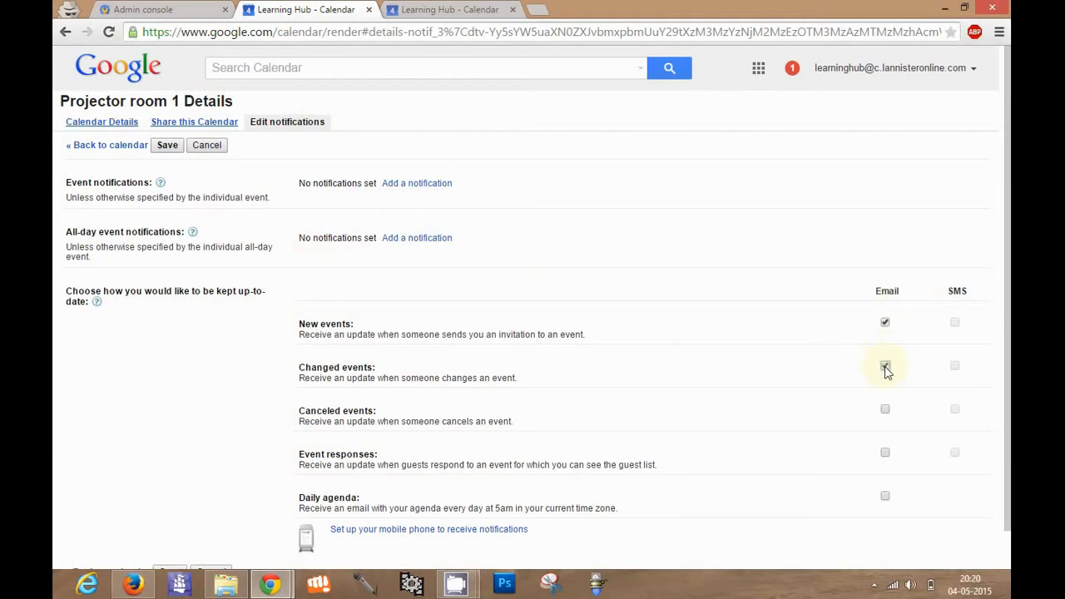
left_click(887, 410)
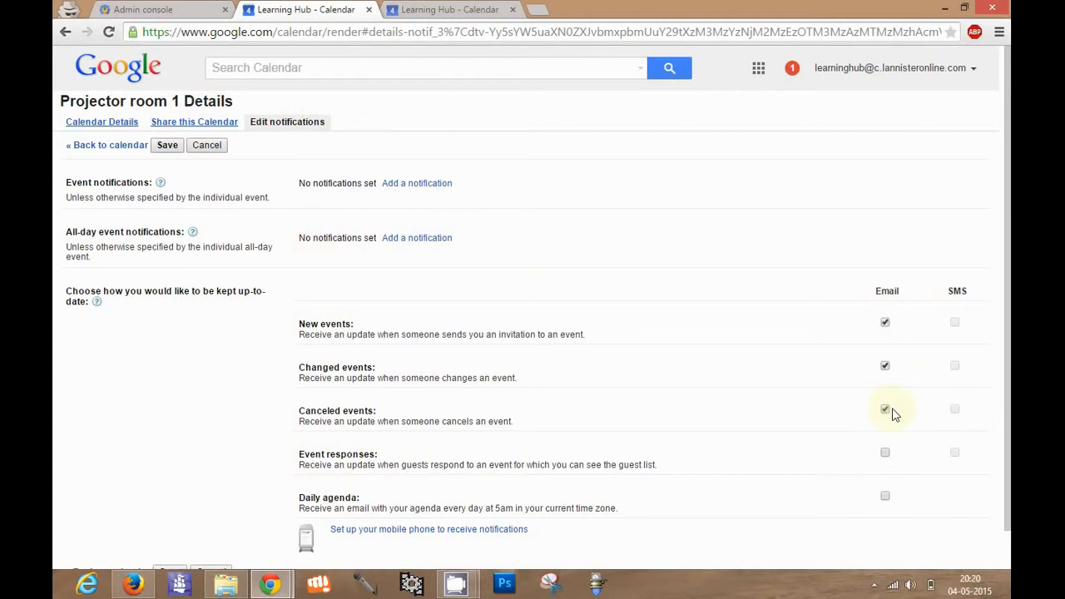
left_click(885, 453)
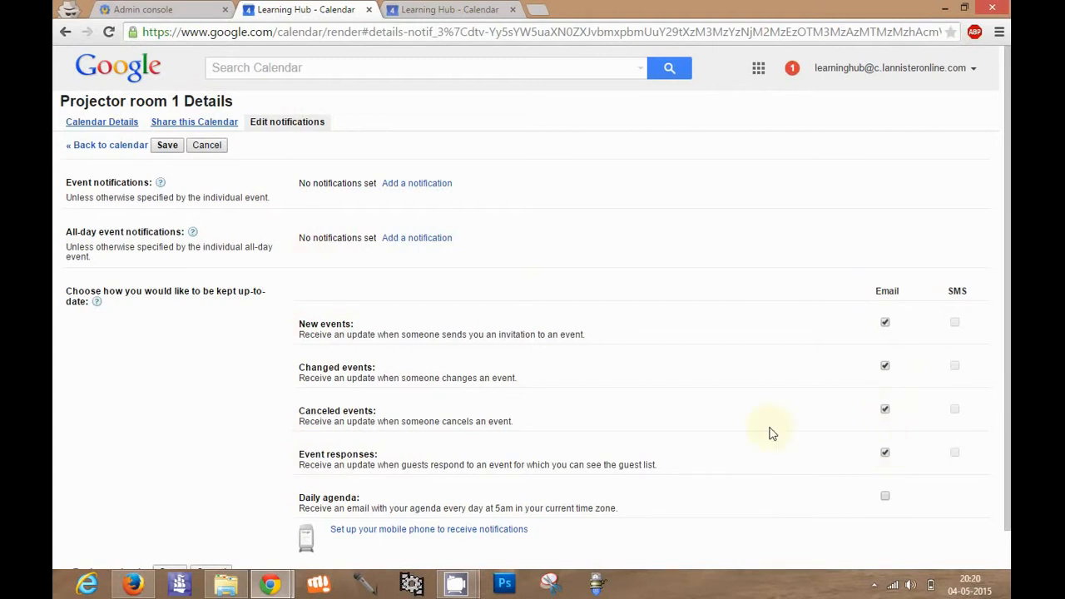
Add a default pop-up notification 10 minutes before each event for Projector room 1 and save the notification settings.
scroll(769, 432, "down", 1)
scroll(770, 433, "up", 1)
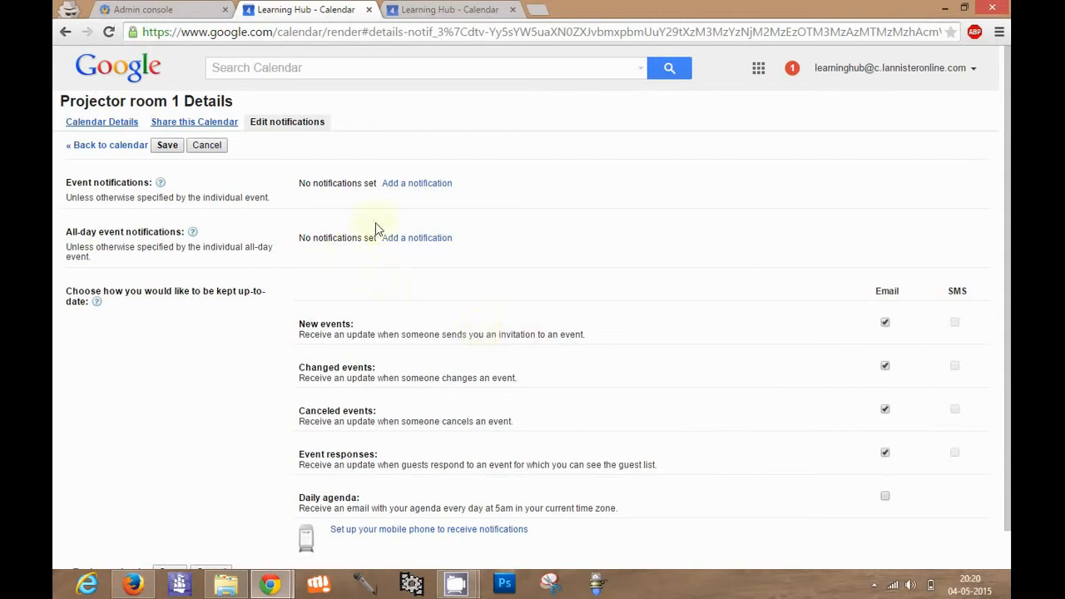
left_click(409, 185)
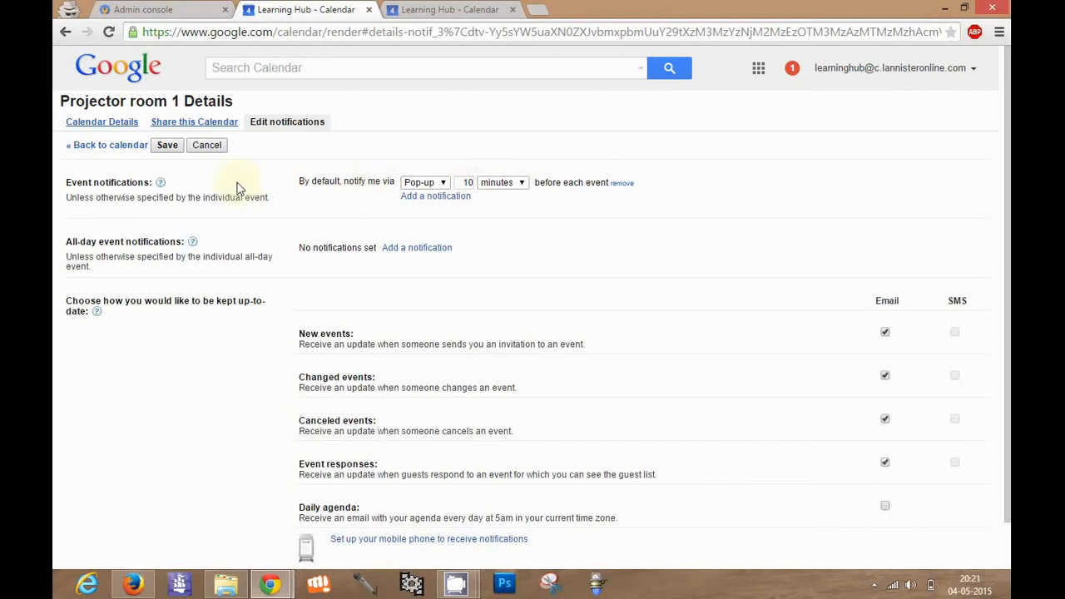
left_click(168, 147)
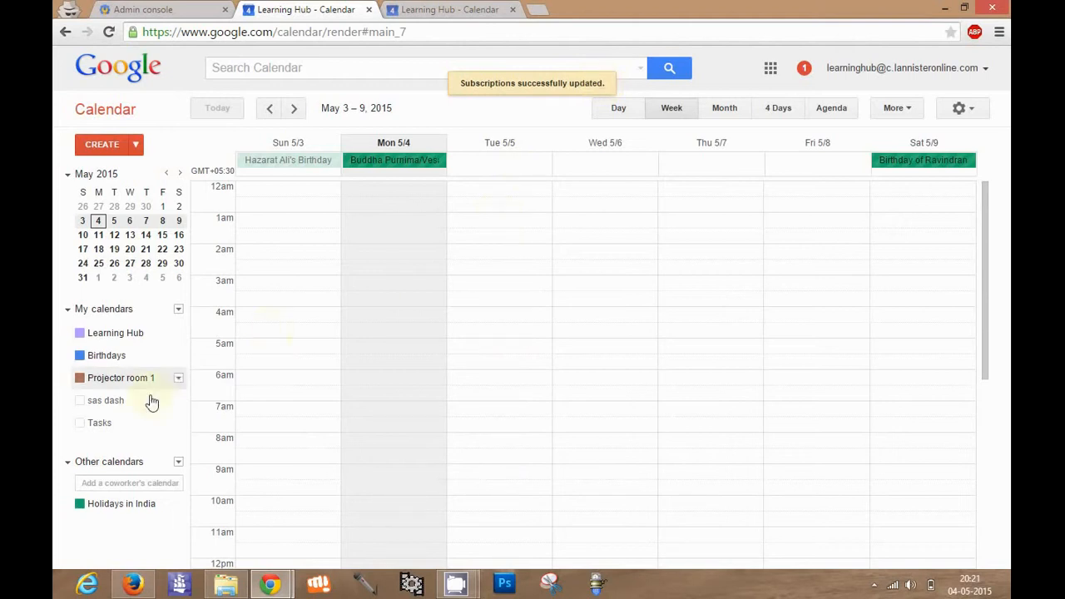
Display only the Projector room 1 calendar and hide it from the calendar list.
left_click(178, 379)
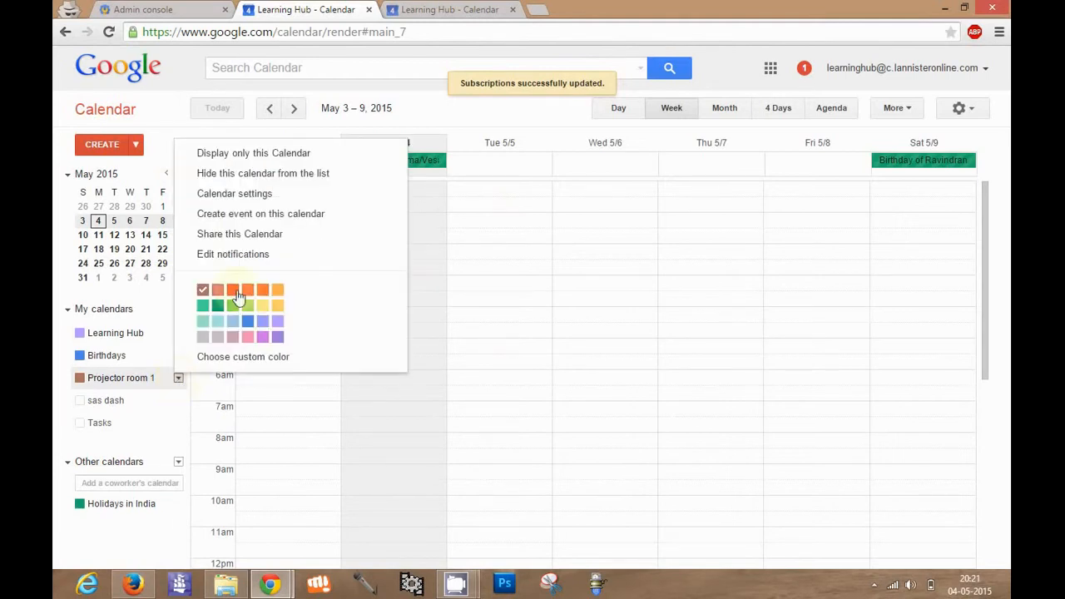
left_click(275, 153)
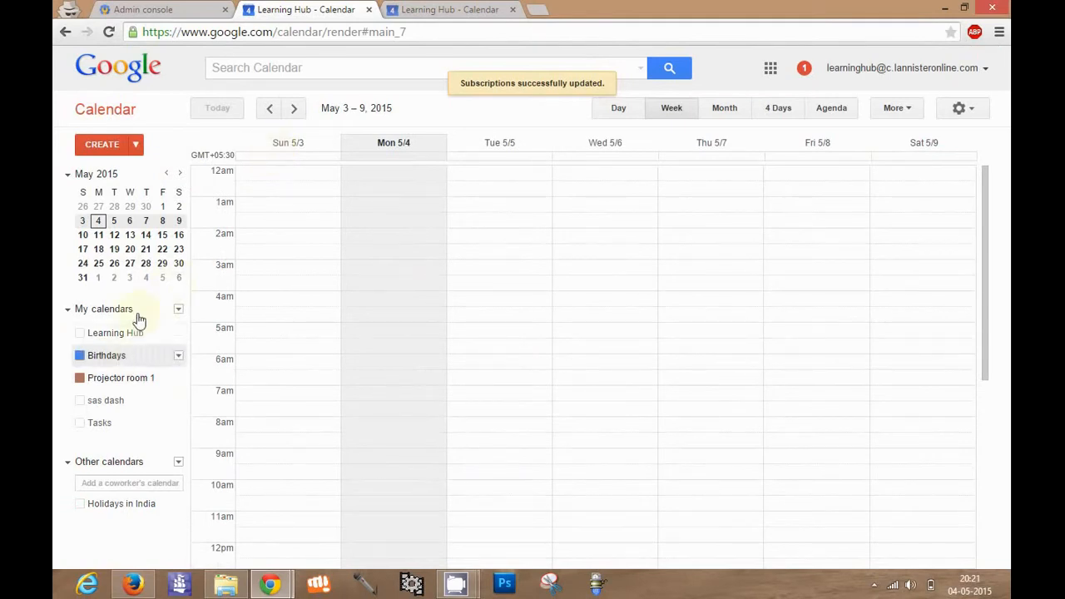
left_click(178, 380)
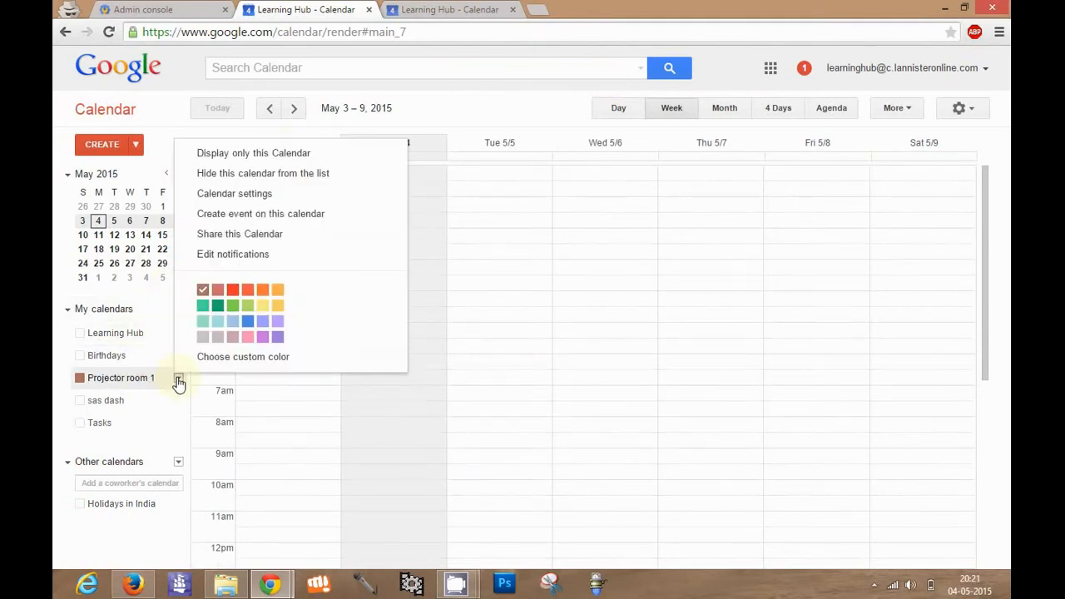
left_click(277, 175)
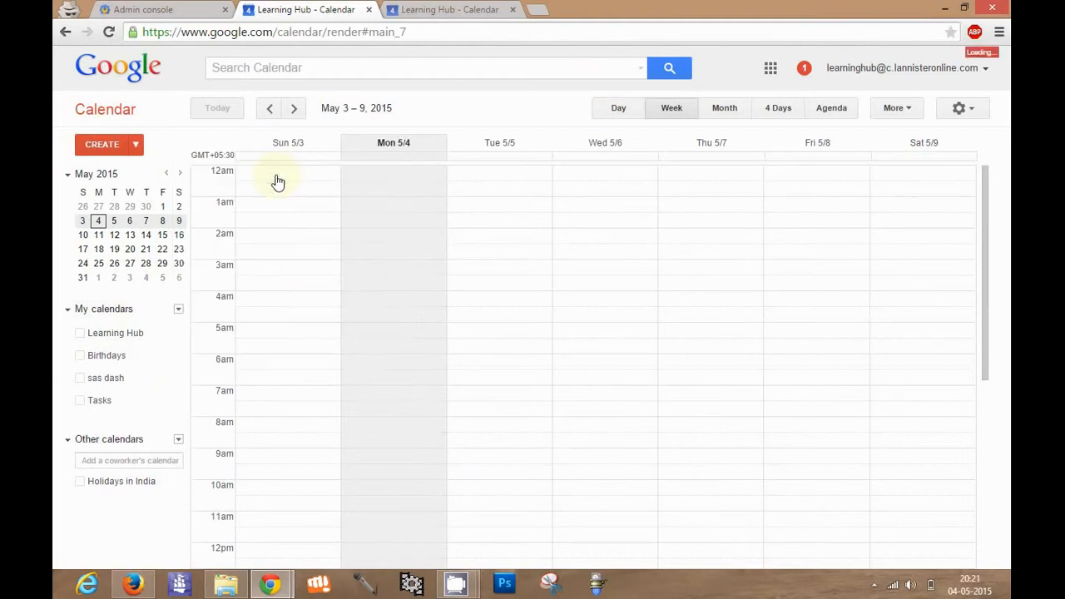
Unsubscribe from the Projector room 1 calendar in the calendar settings and return to the calendar view.
left_click(180, 310)
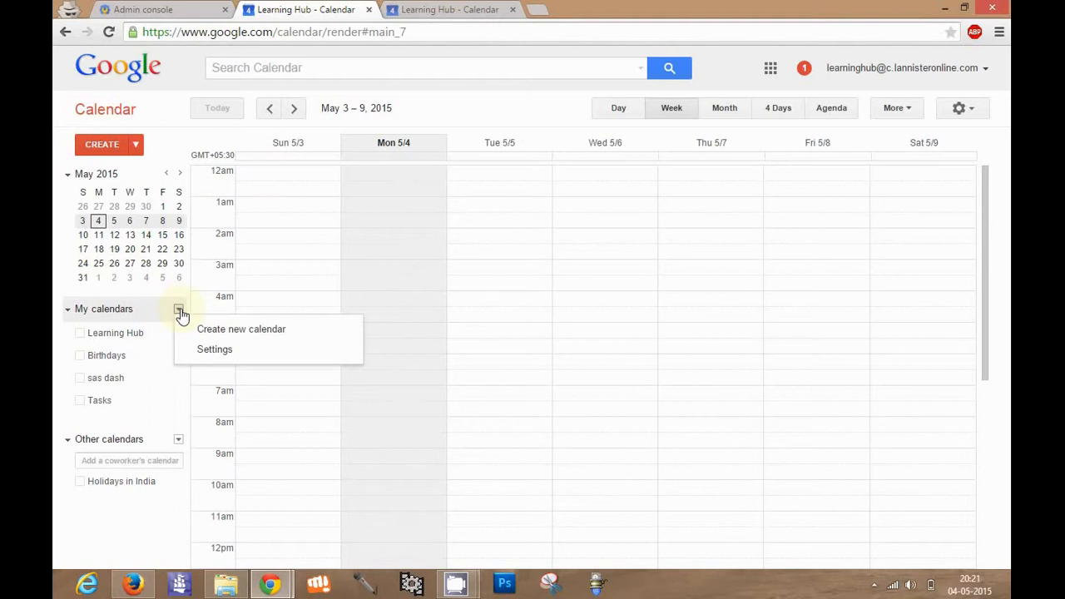
left_click(205, 351)
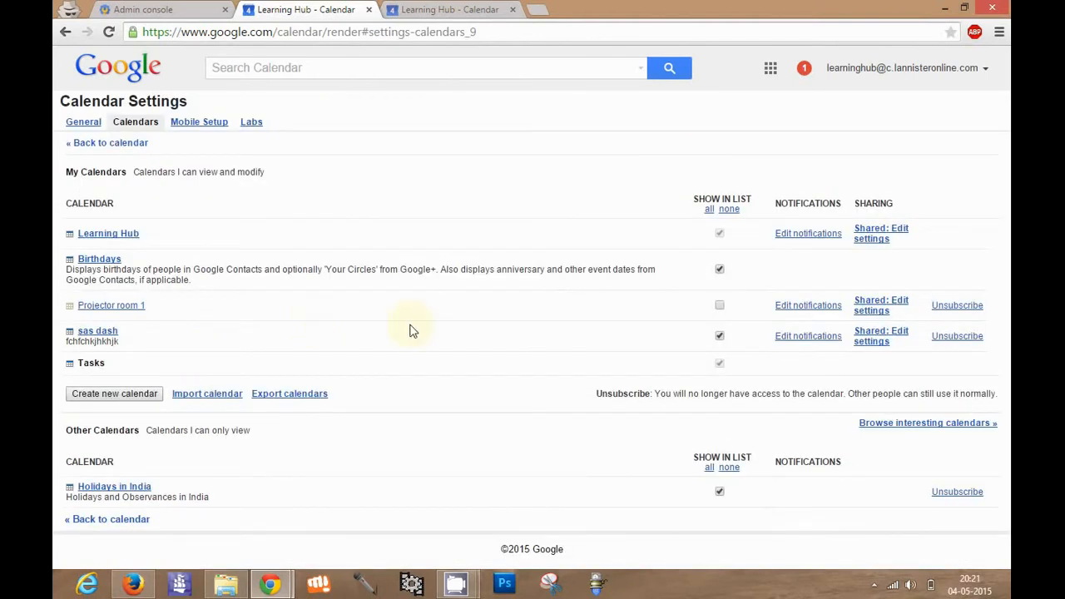
left_click(950, 308)
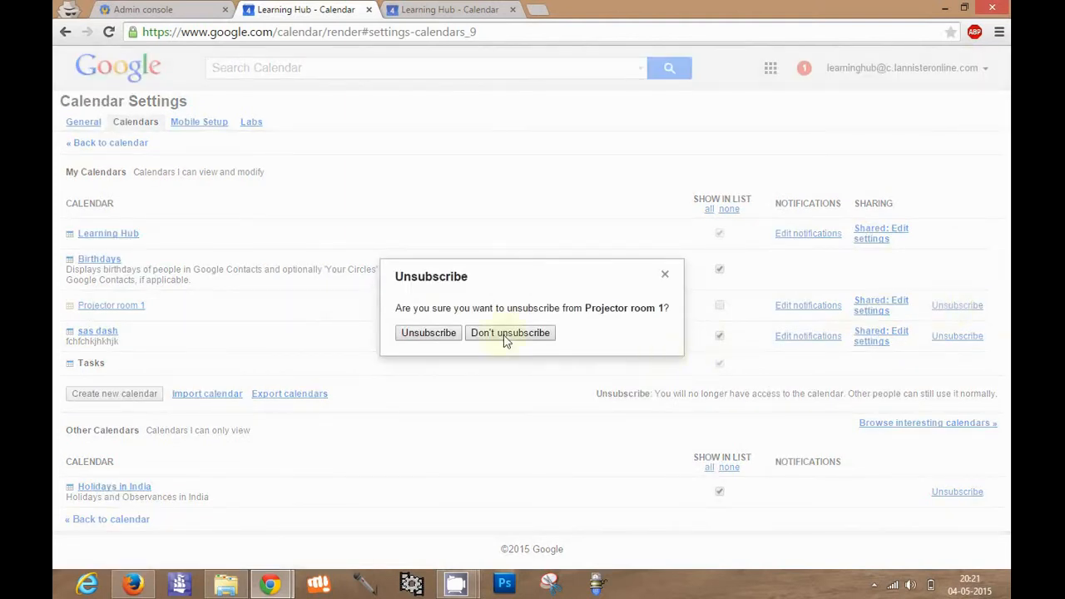
left_click(454, 333)
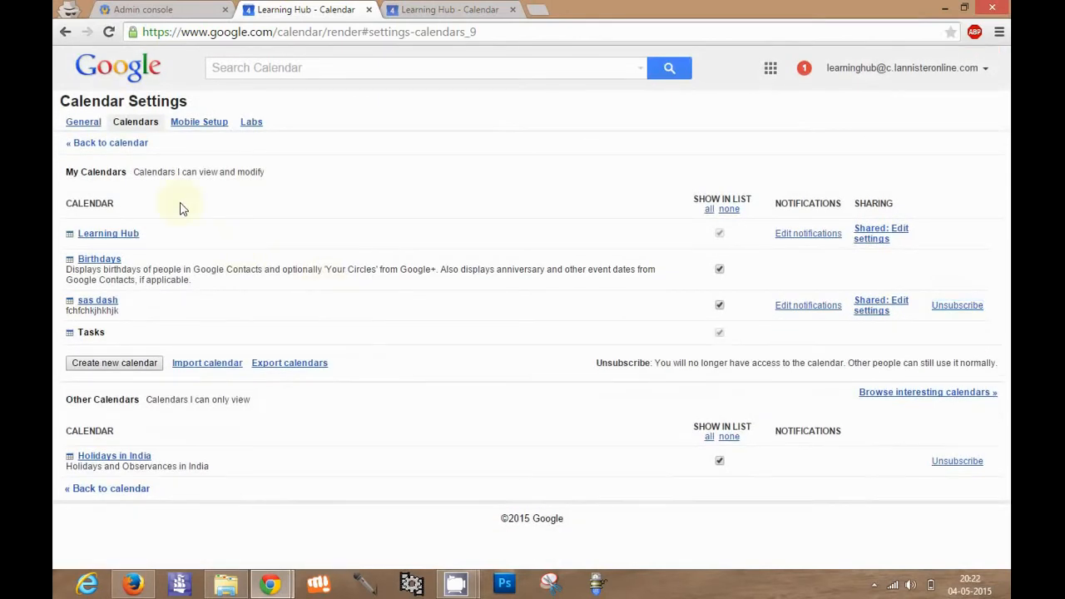
left_click(94, 144)
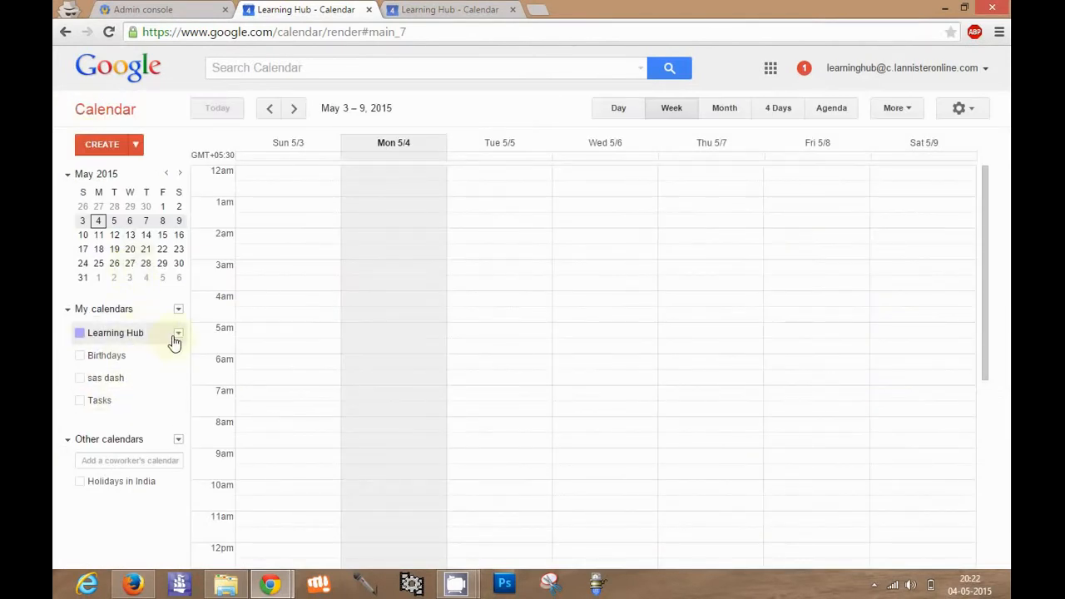
left_click(177, 336)
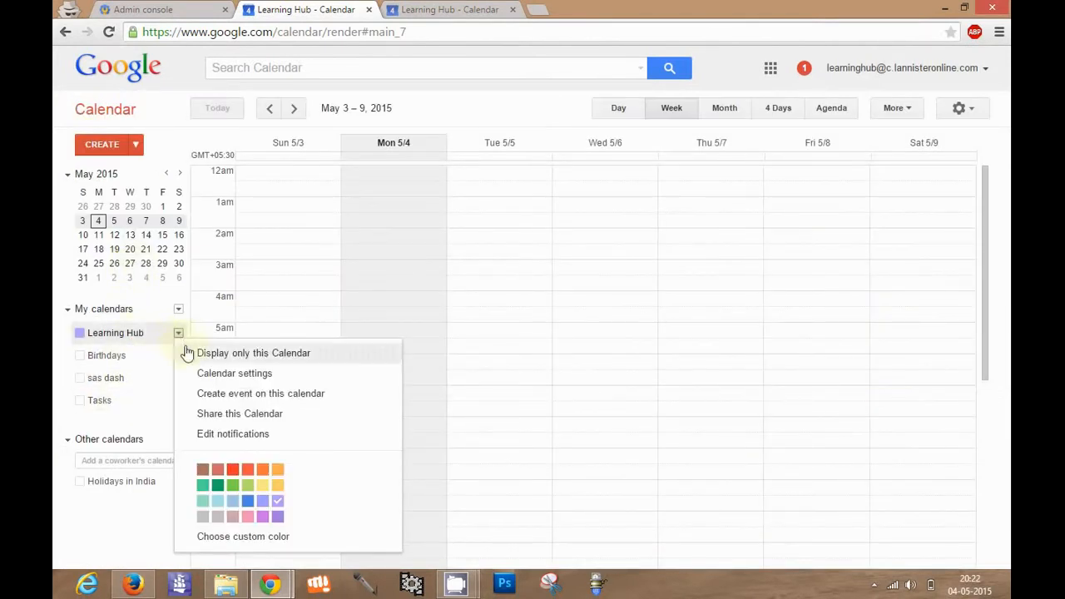
left_click(383, 171)
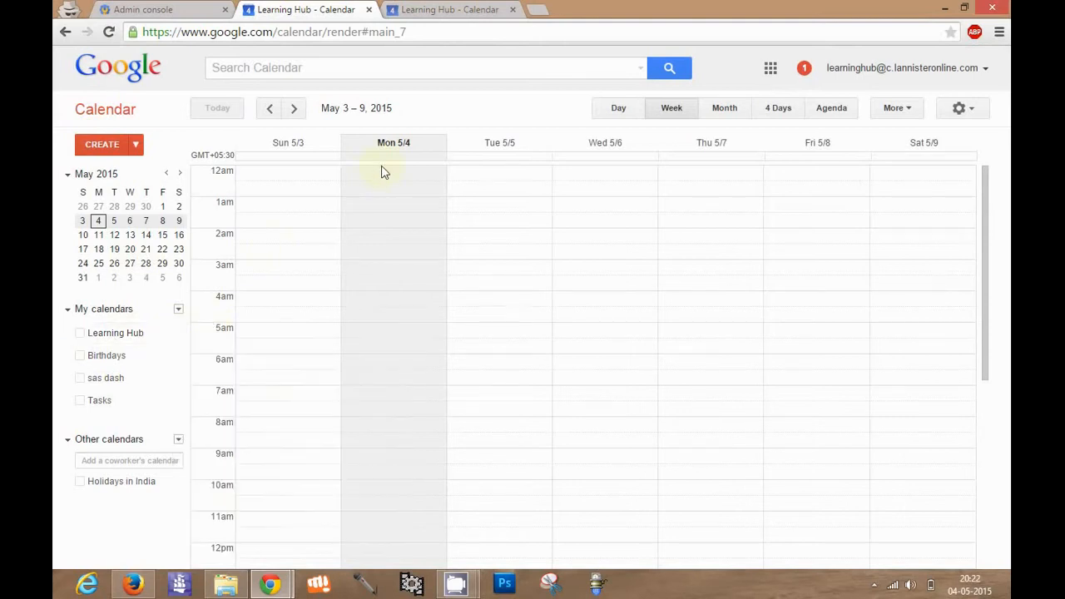
left_click(552, 194)
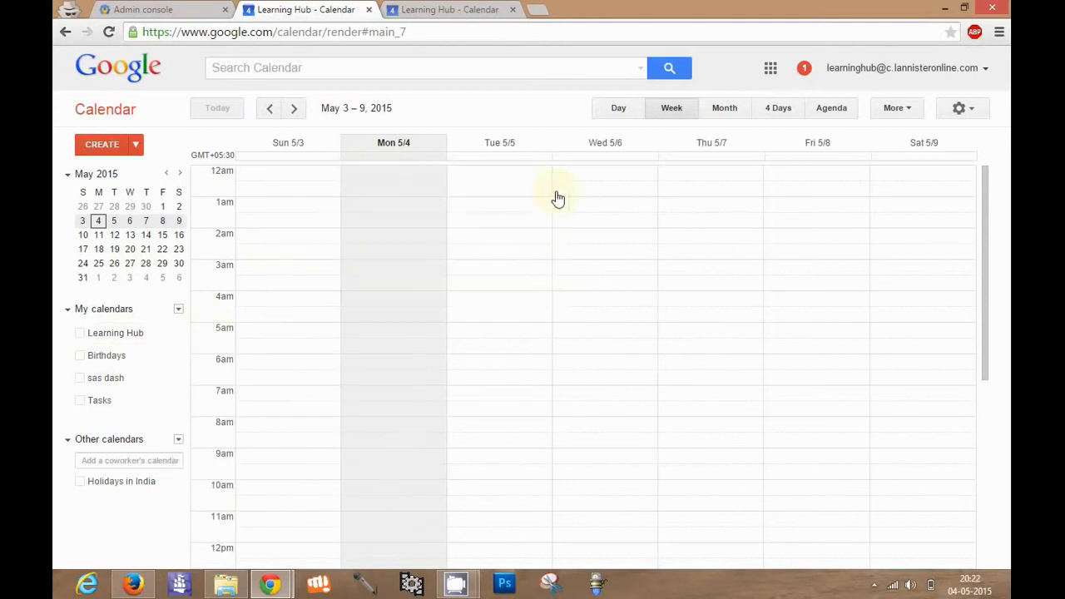